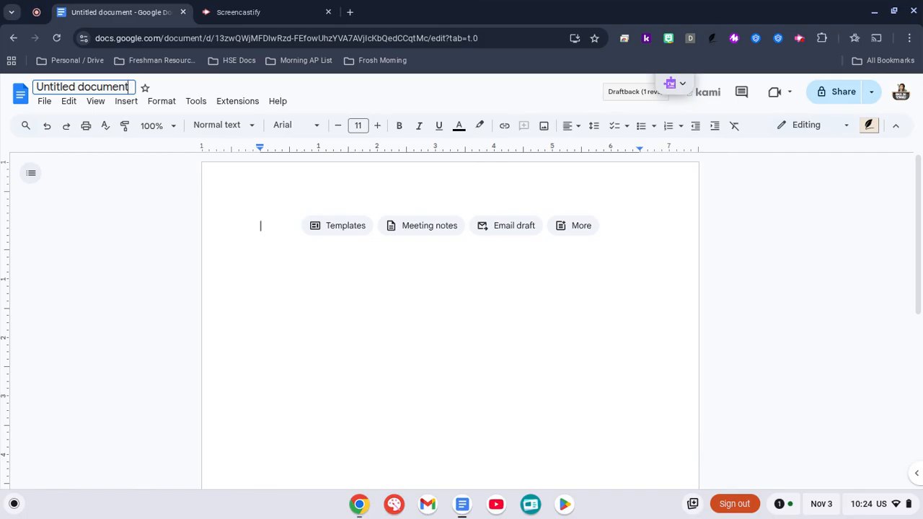
Rename the untitled document to 'MLA Format -' followed by the author's initial and surname.
click(799, 40)
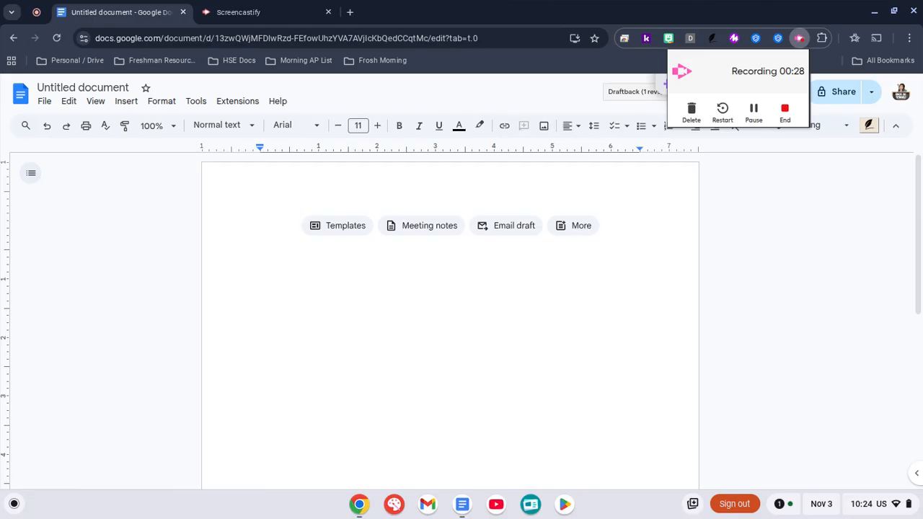
click(109, 86)
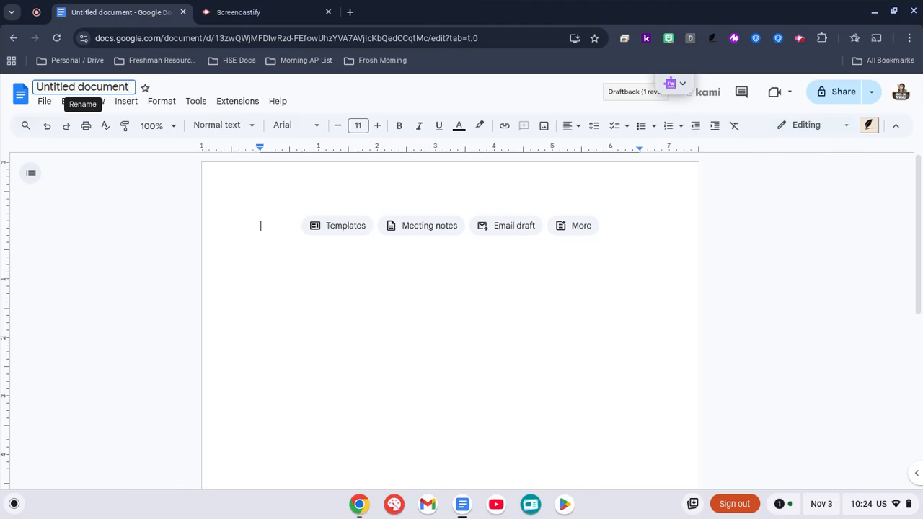
triple_click(131, 87)
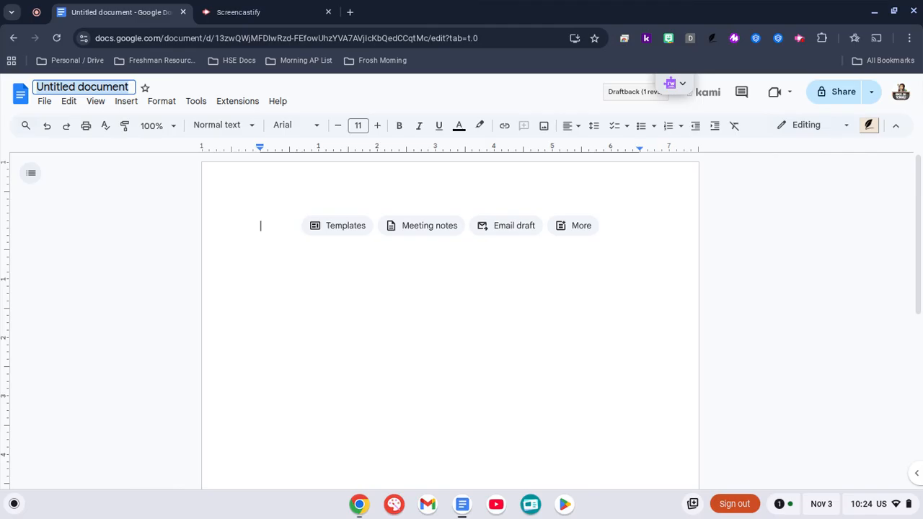
text(ML)
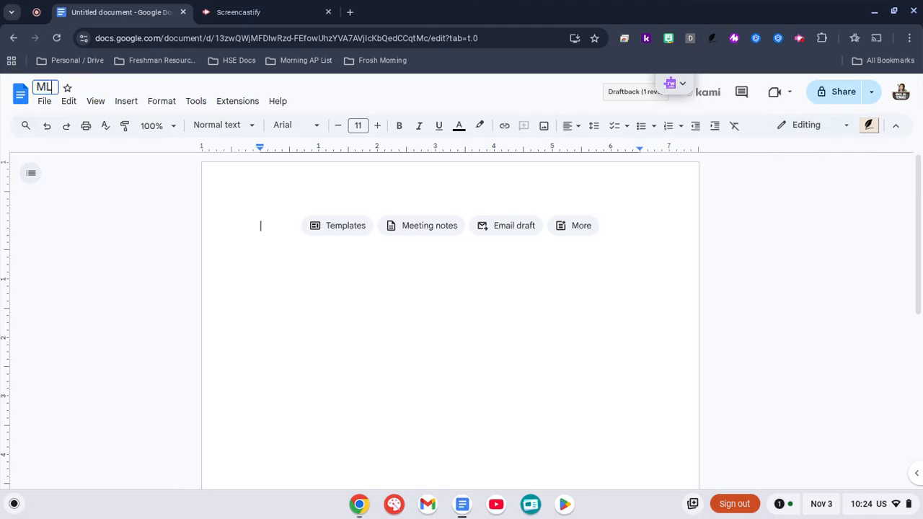
text(A Forma)
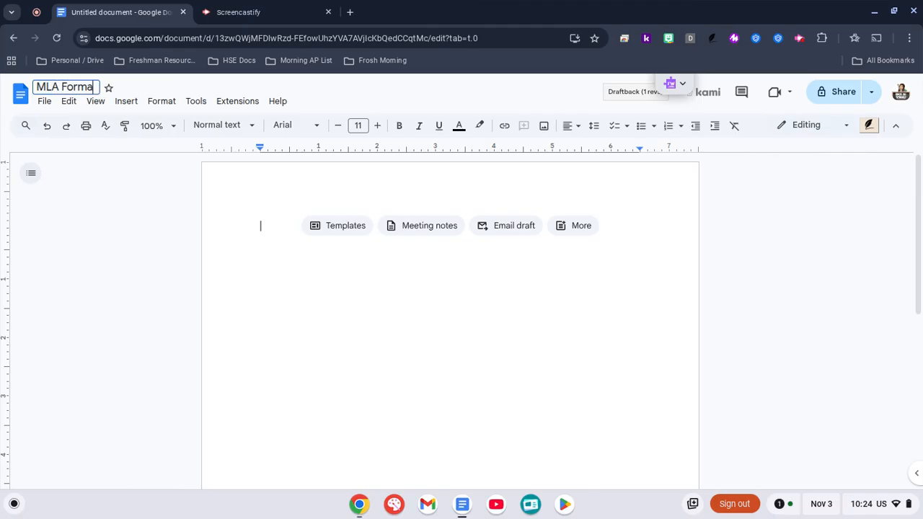
text(t -A. Schindler)
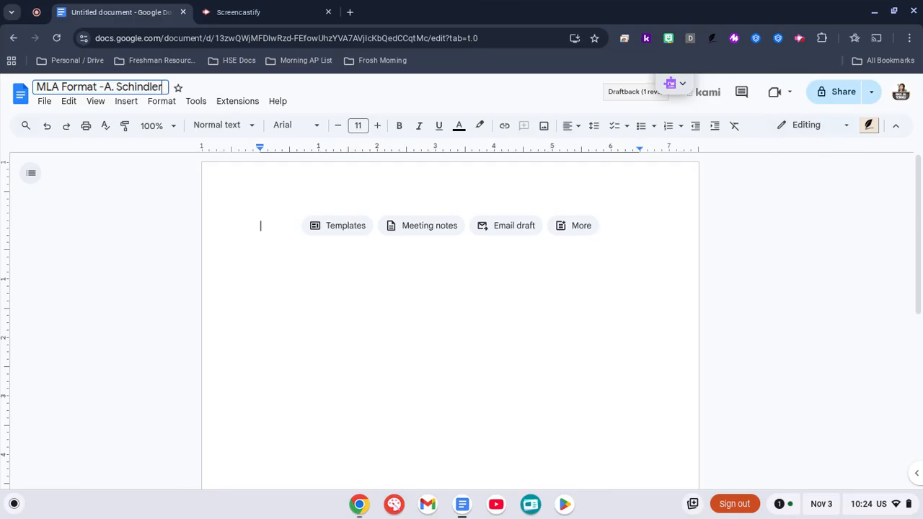
click(264, 233)
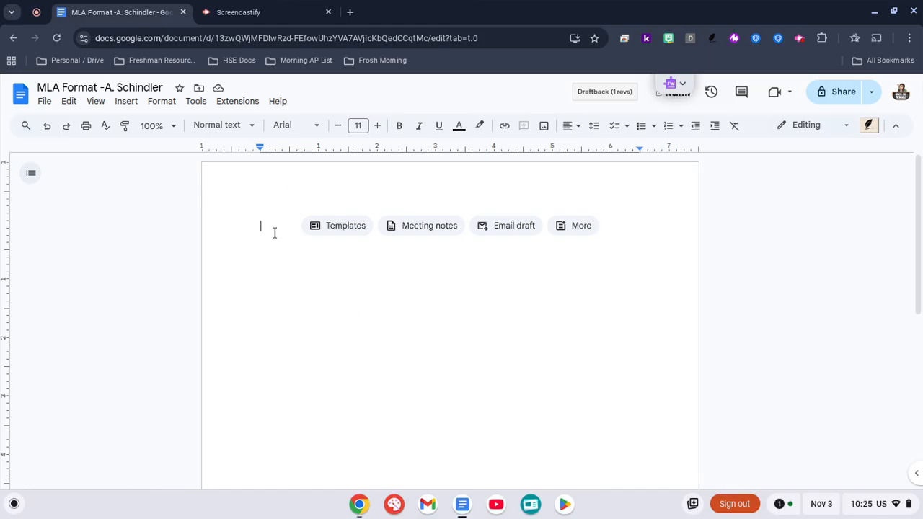
Set the body font to Times New Roman.
click(296, 128)
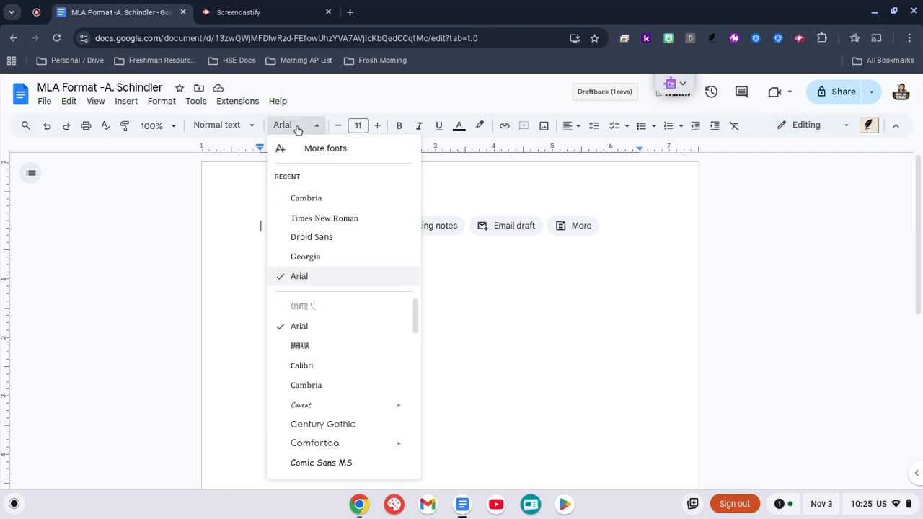
click(300, 220)
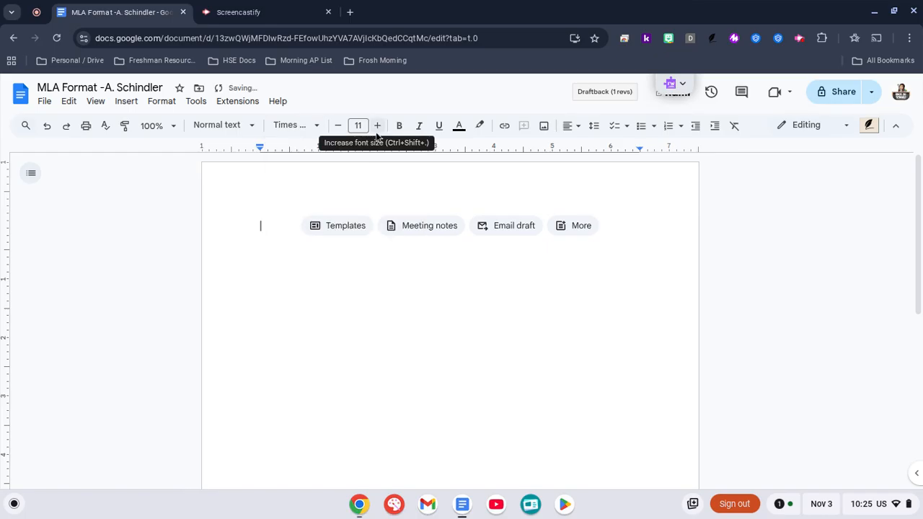
click(289, 125)
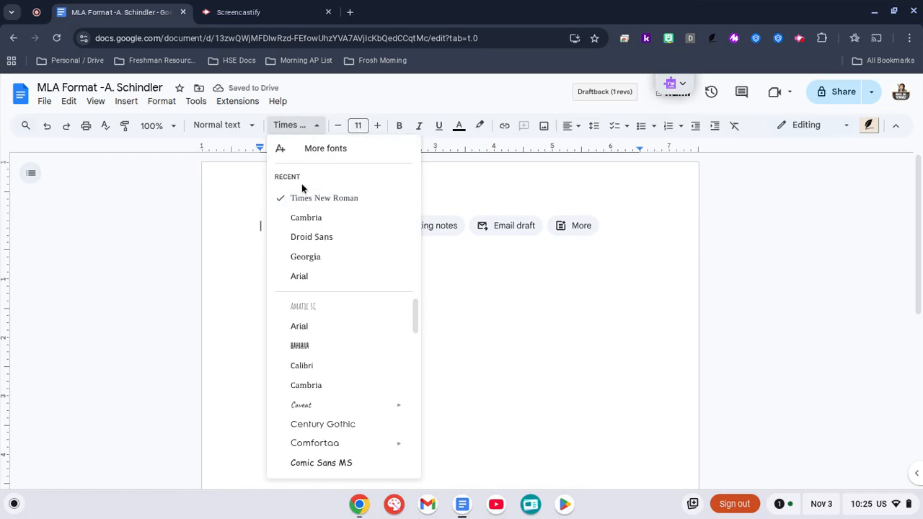
scroll(320, 346, down, 1)
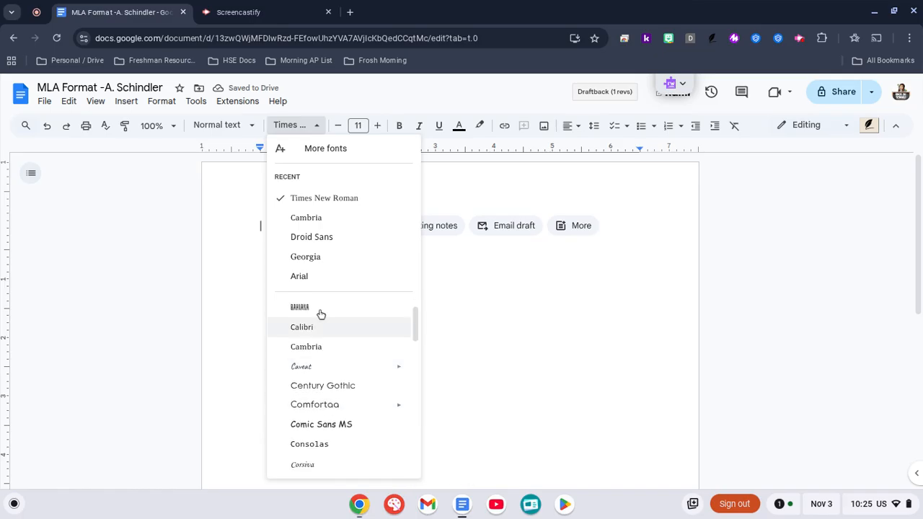
scroll(316, 345, down, 15)
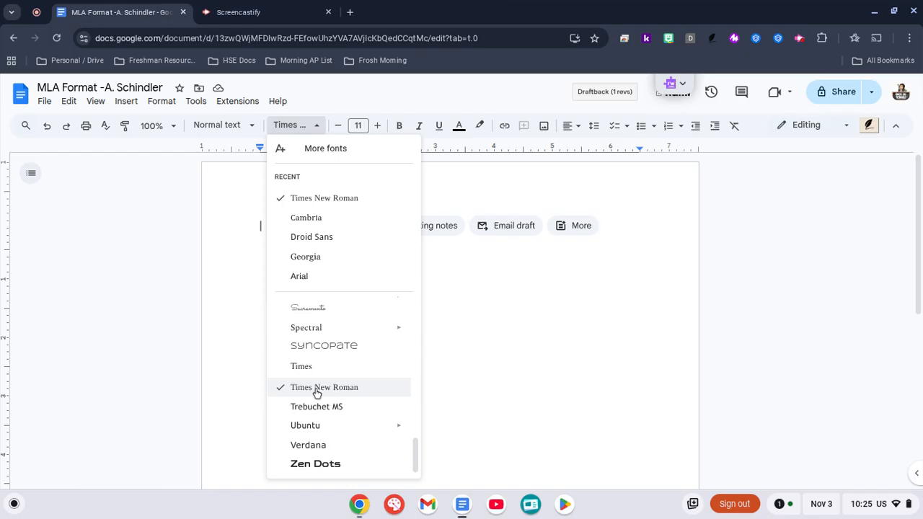
click(217, 221)
click(305, 127)
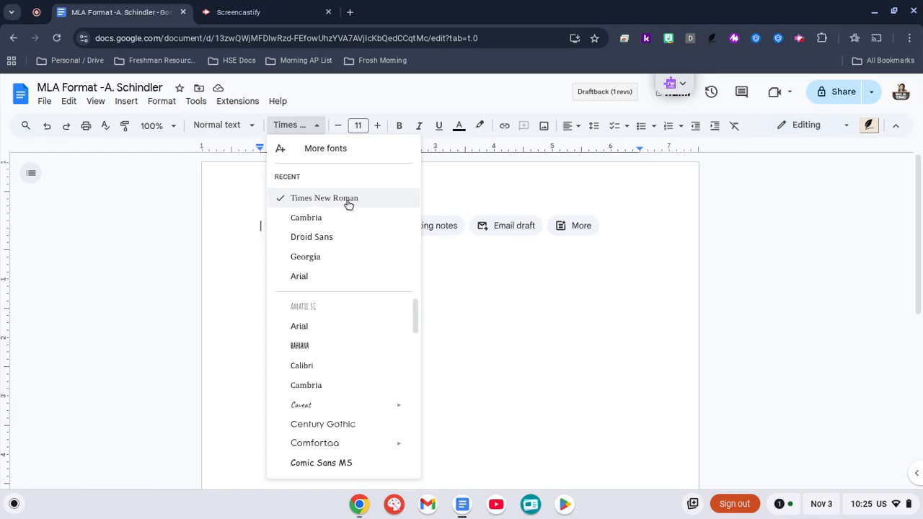
click(211, 246)
Raise the font size to 12 pt and apply double line spacing.
click(374, 125)
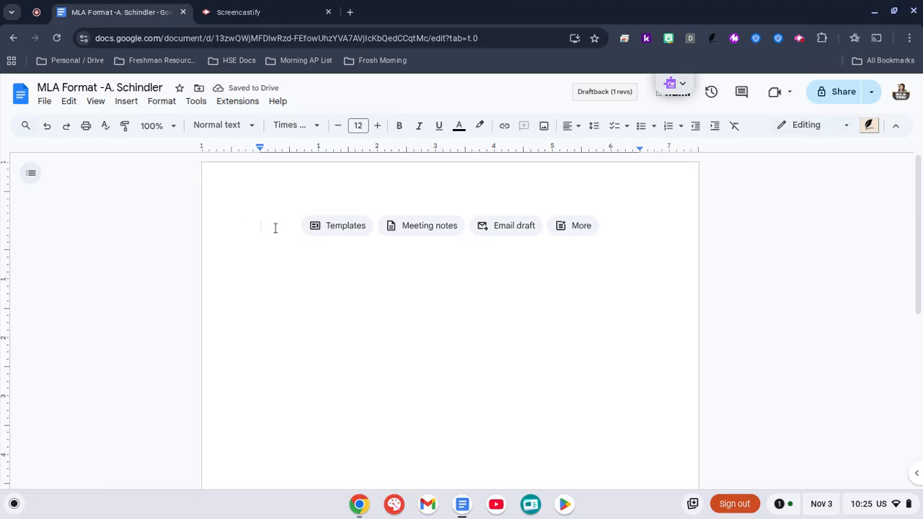
click(594, 127)
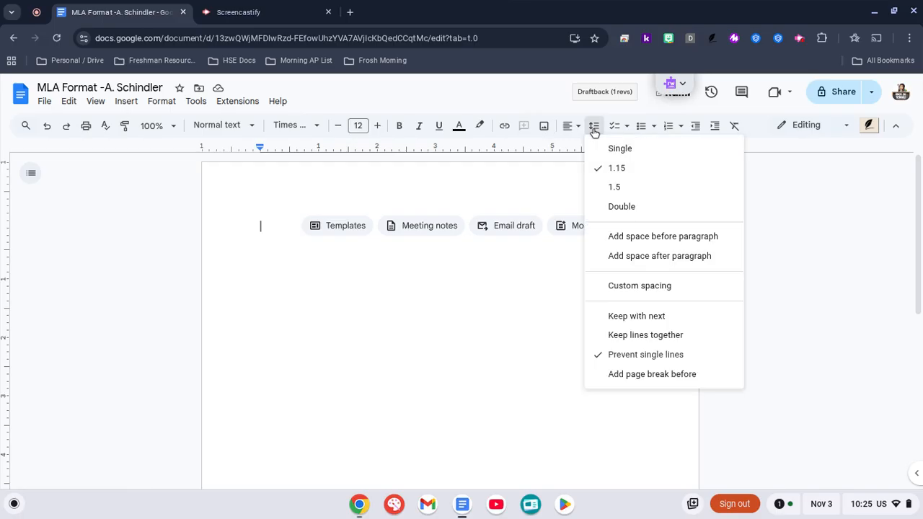
click(611, 208)
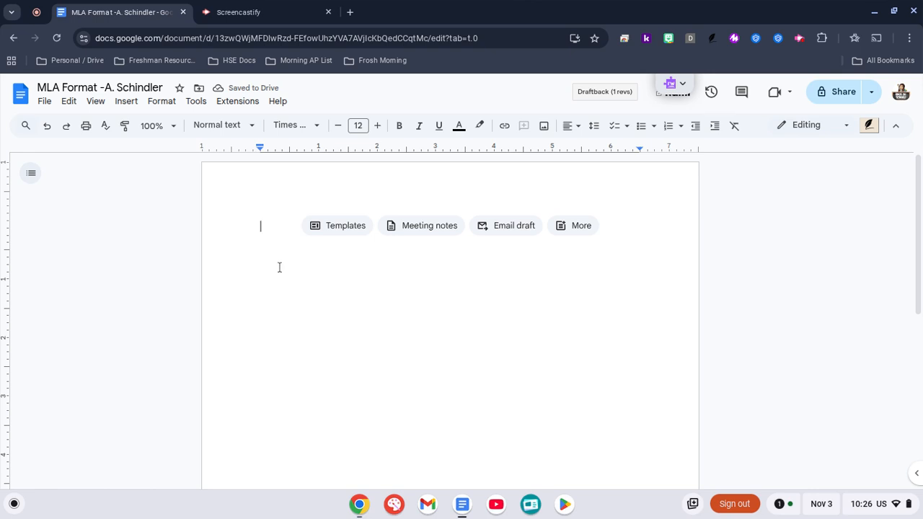
Open the page header and set its font to Times New Roman at 12 pt.
double_click(412, 181)
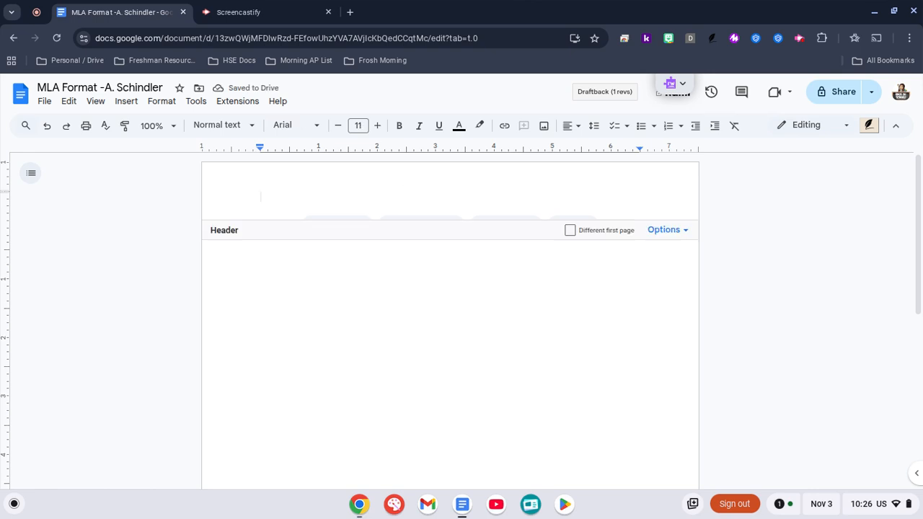
click(248, 289)
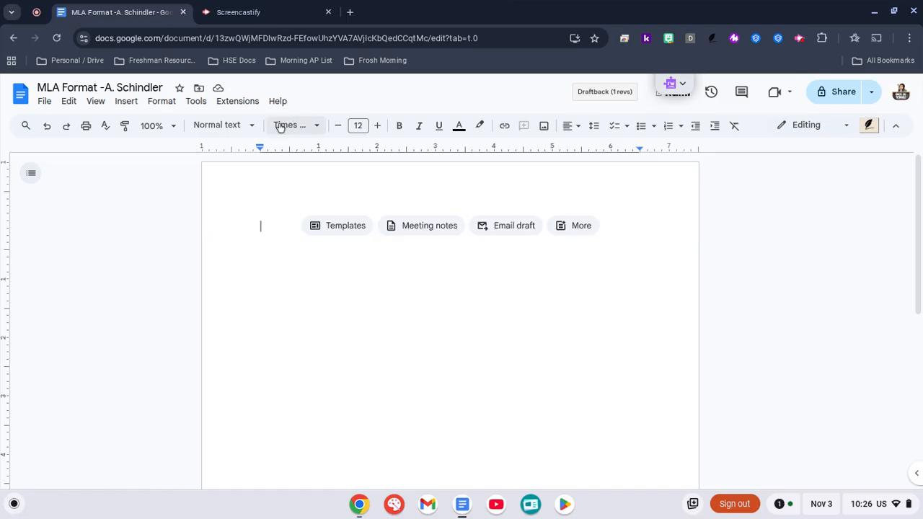
click(598, 128)
double_click(284, 191)
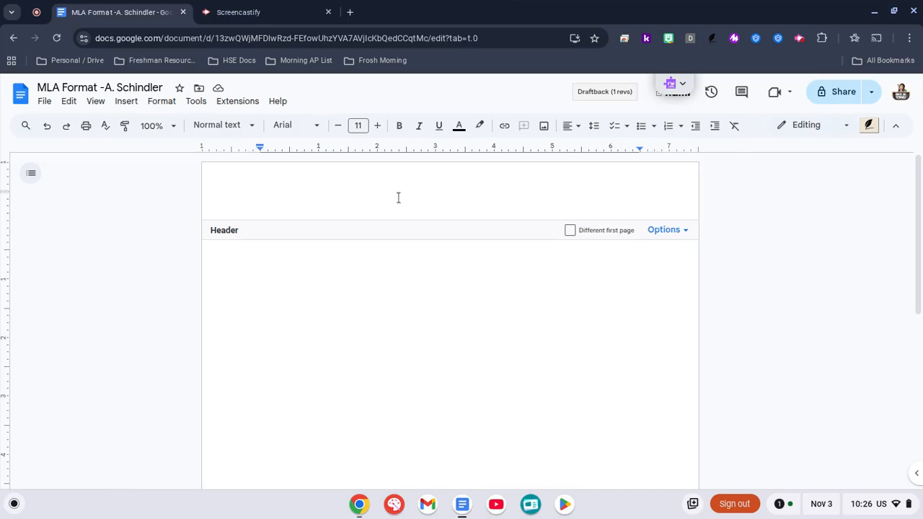
click(301, 128)
click(320, 204)
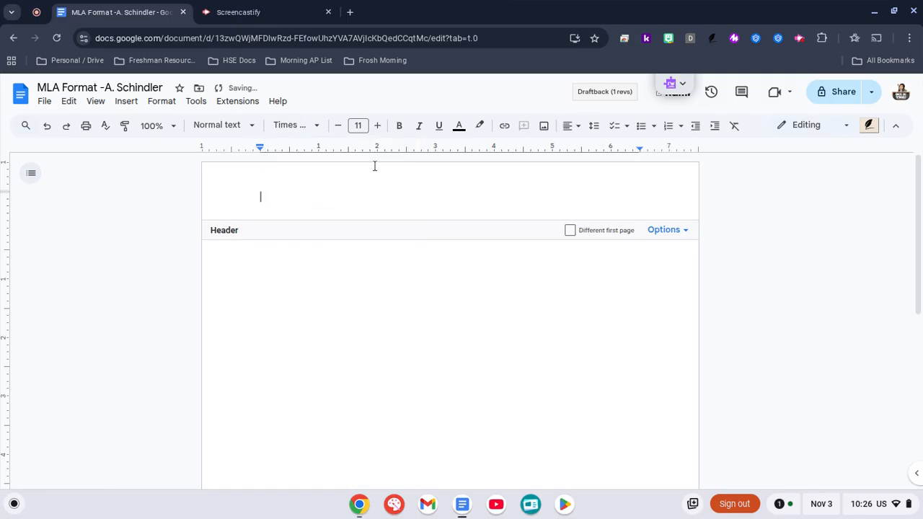
click(377, 126)
Right-align the empty page header.
click(800, 40)
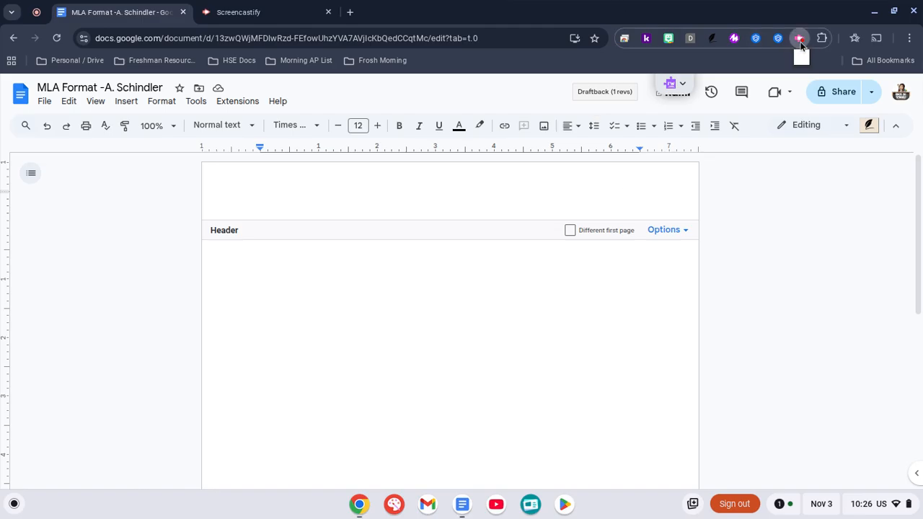
click(755, 108)
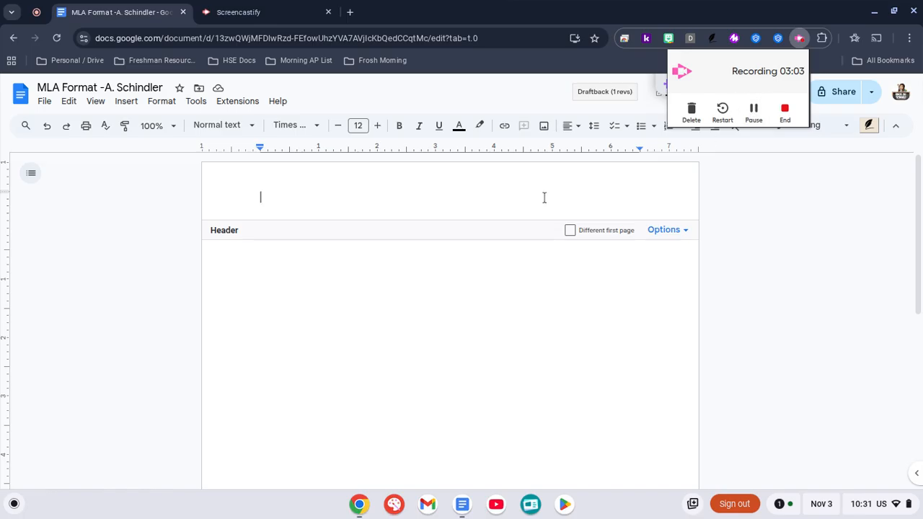
click(544, 198)
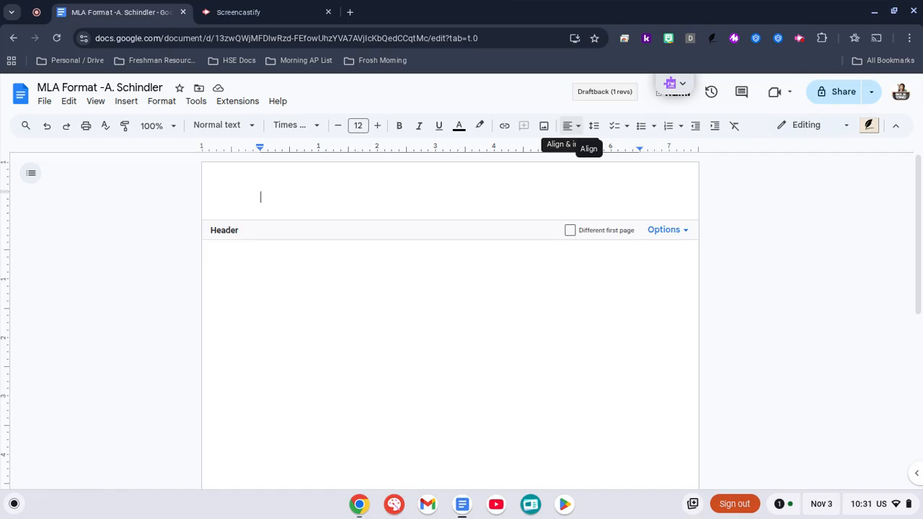
click(569, 128)
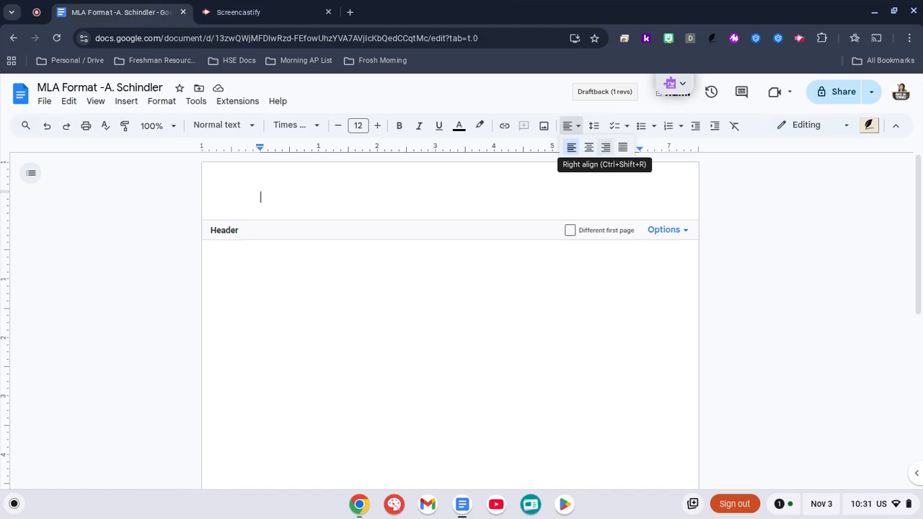
click(606, 147)
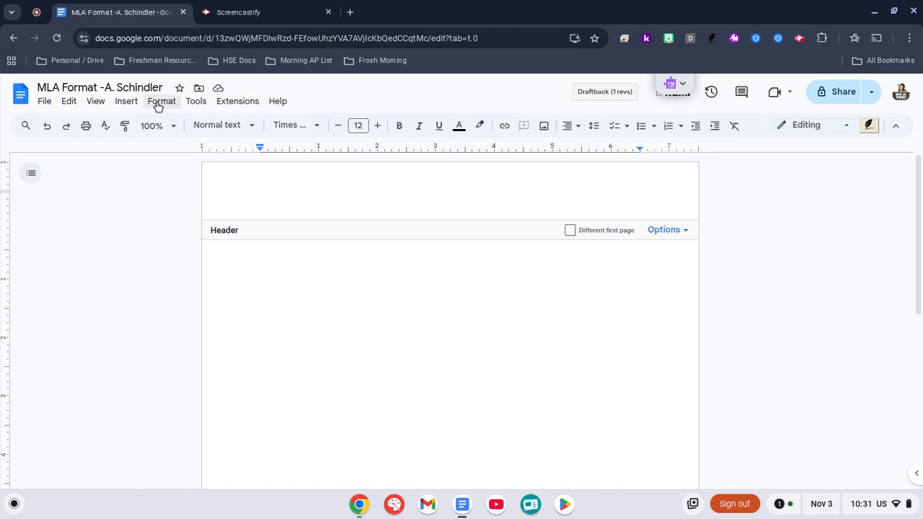
Insert header page numbers starting at 1 on the first page.
click(128, 103)
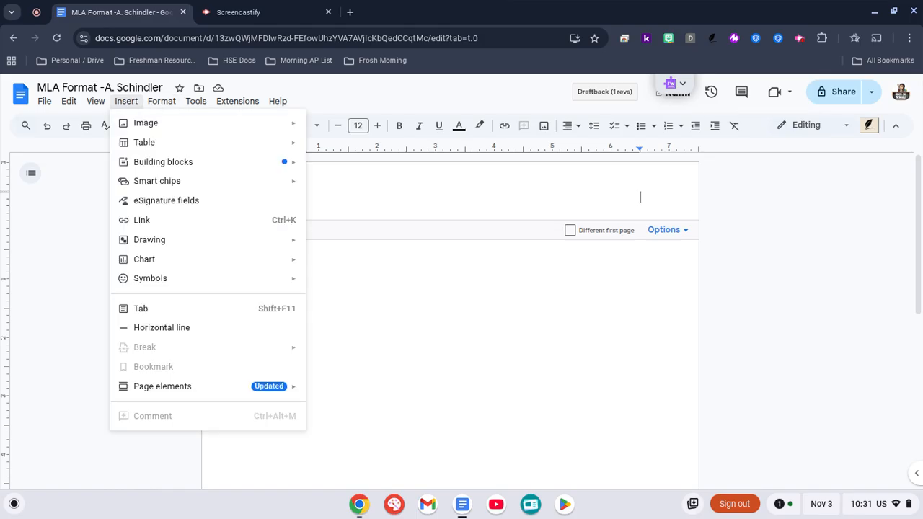
mouse_move(153, 389)
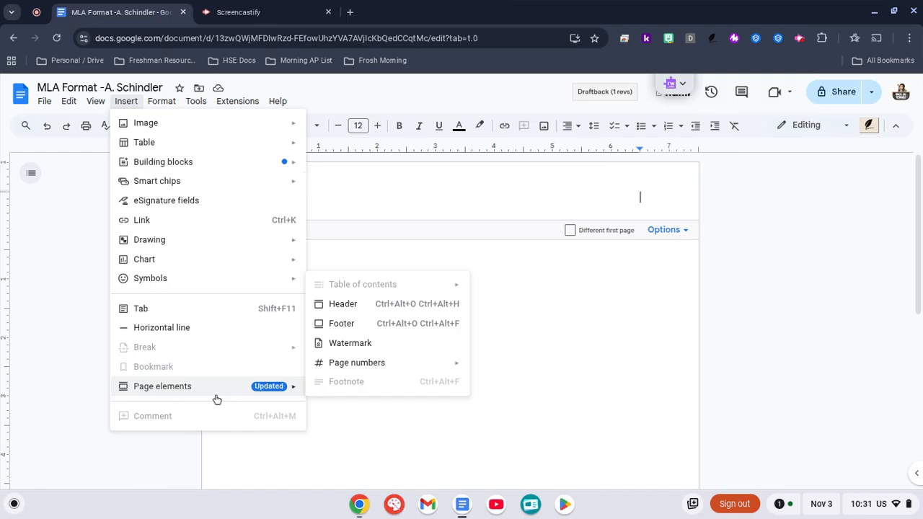
mouse_move(372, 365)
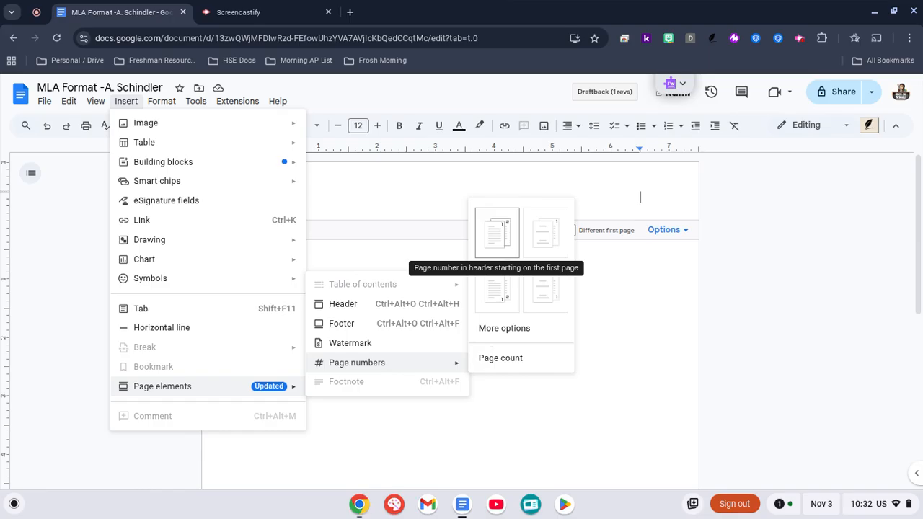
click(506, 240)
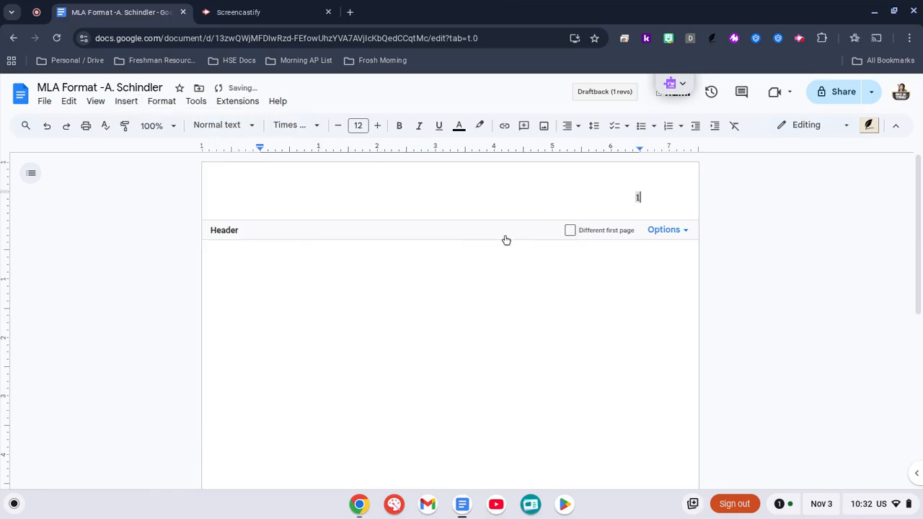
click(670, 232)
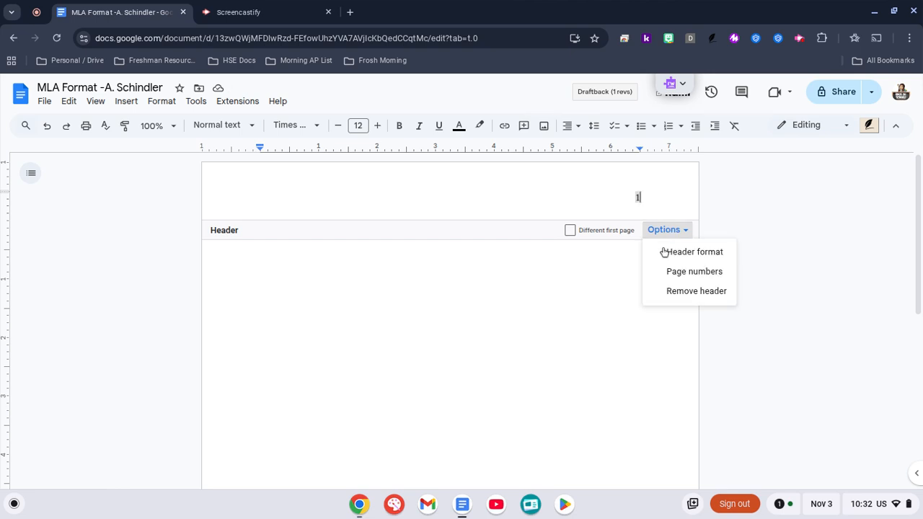
click(668, 274)
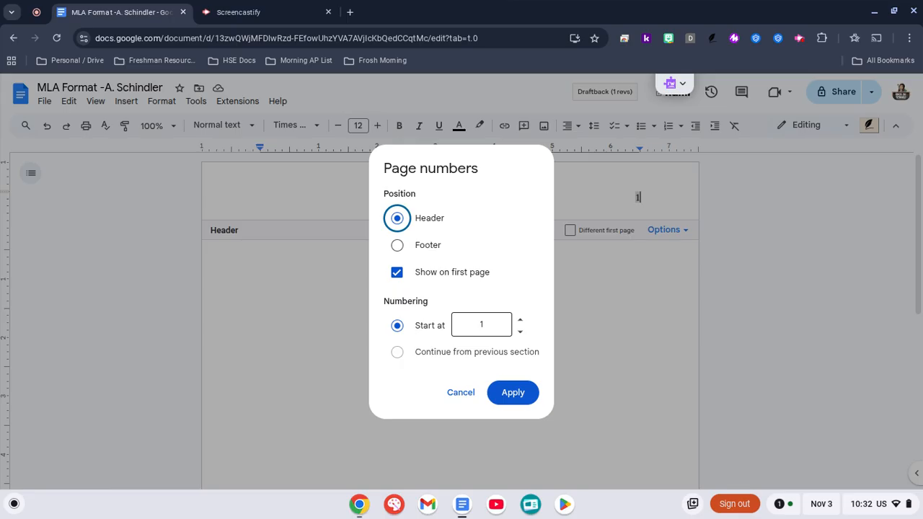
click(527, 404)
click(628, 198)
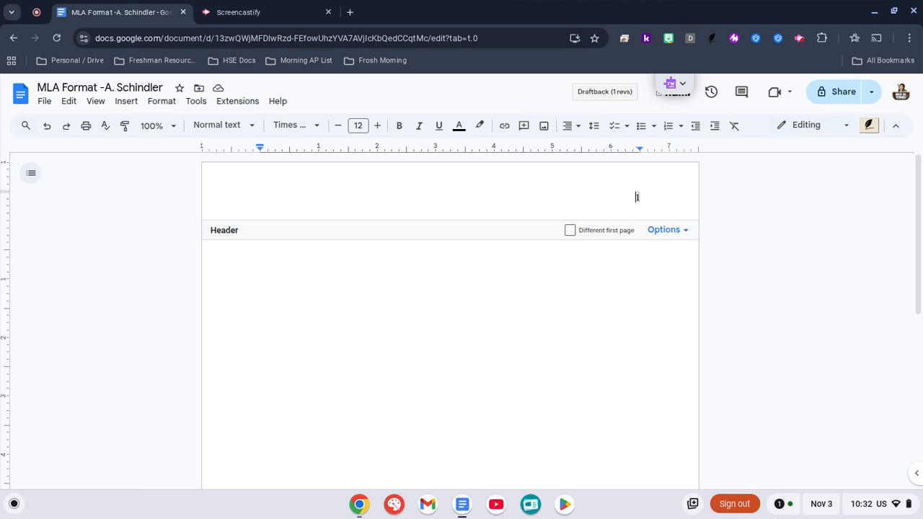
Type the author's surname before the page number and confirm it's Times New Roman 12 pt.
text(Schindler)
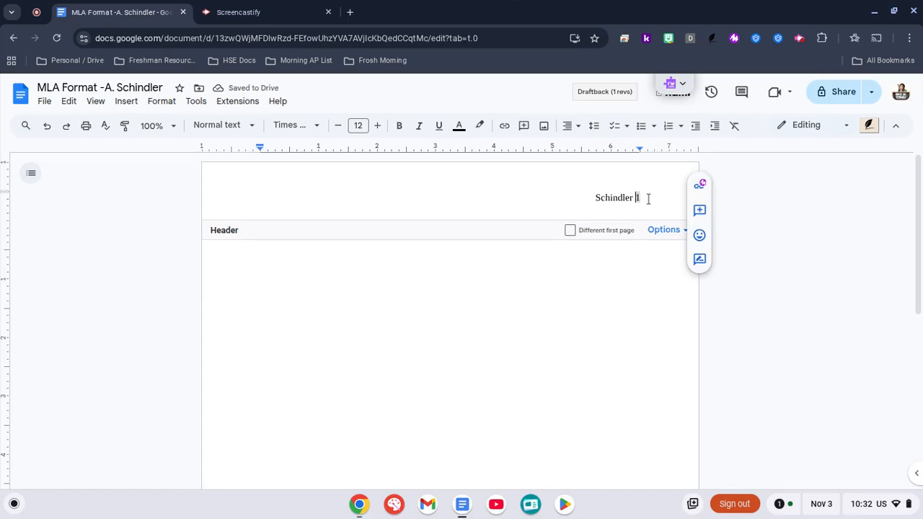
drag(651, 197, 585, 195)
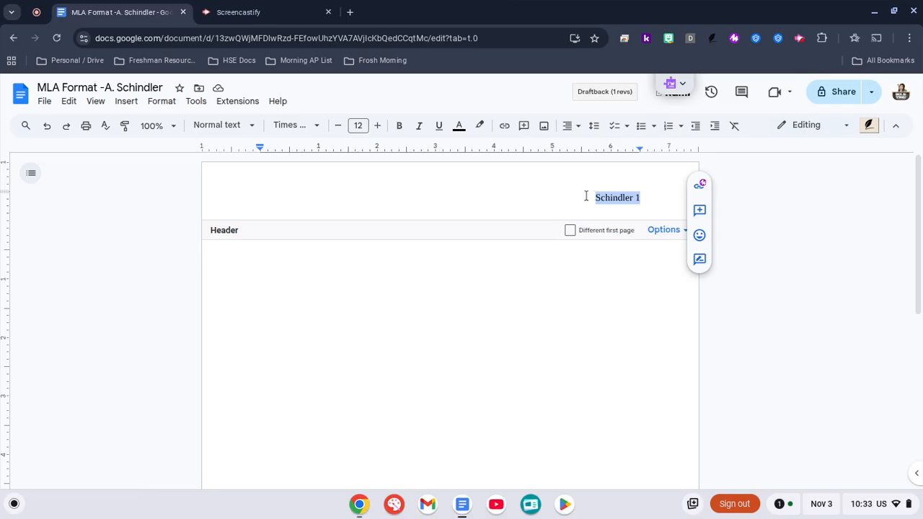
click(316, 128)
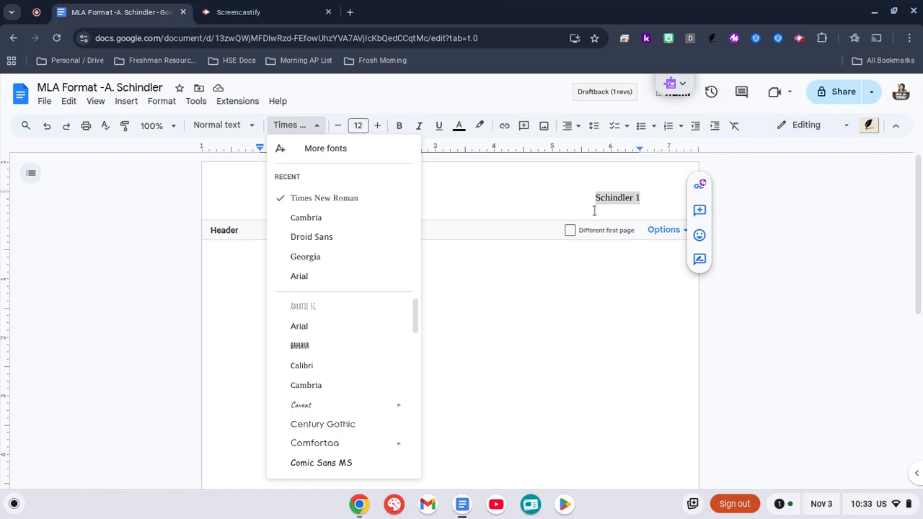
click(575, 200)
click(532, 269)
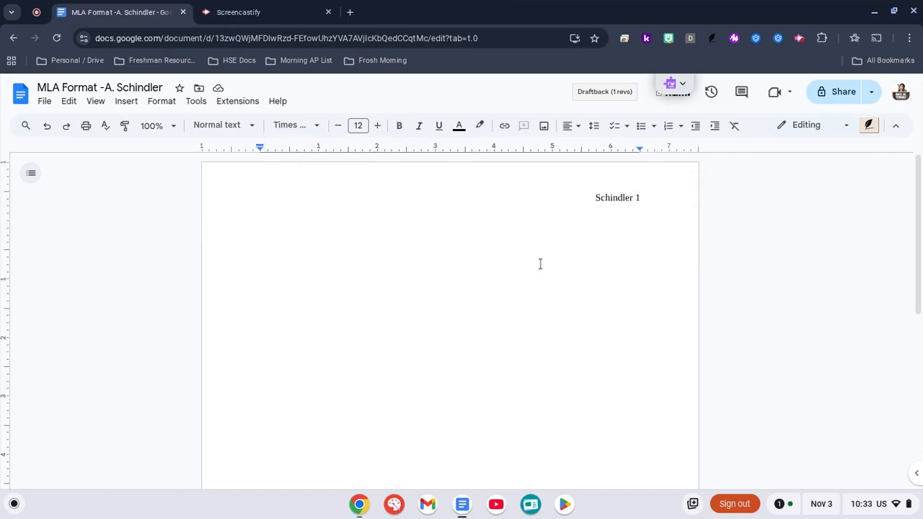
click(645, 200)
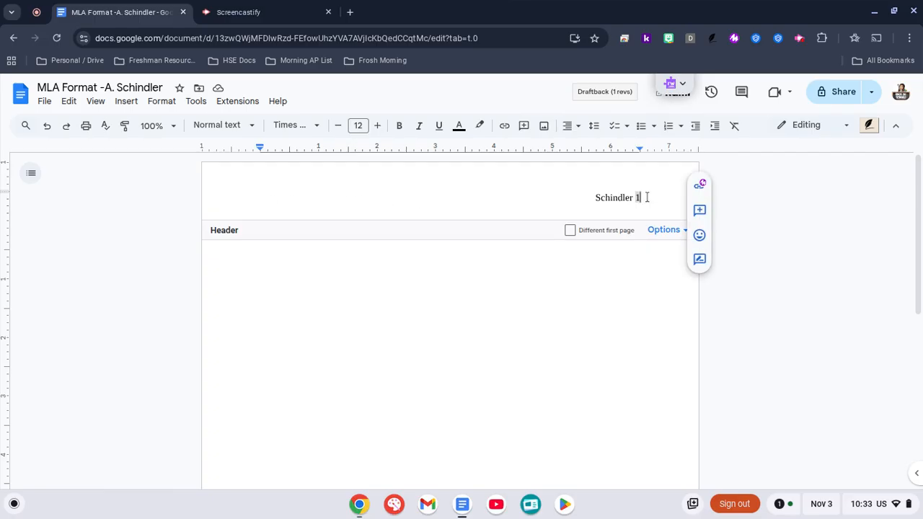
Remove the stray blank lines from the document body.
click(366, 258)
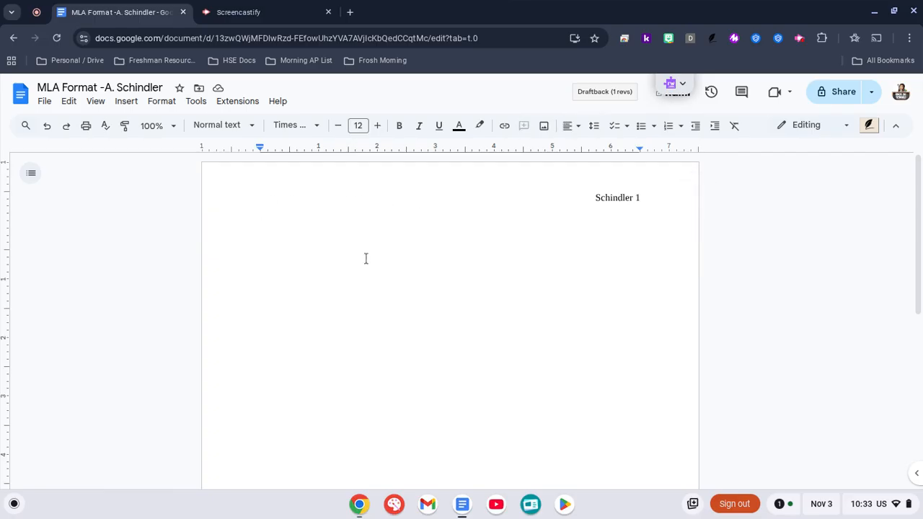
key(Return)
key(Return)
key(Return)
key(Return)
key(Return)
key(Return)
key(Return)
key(Return)
key(Return)
key(Return)
key(Return)
key(Return)
key(Return)
key(Return)
key(Return)
key(Return)
key(Return)
key(Return)
key(Return)
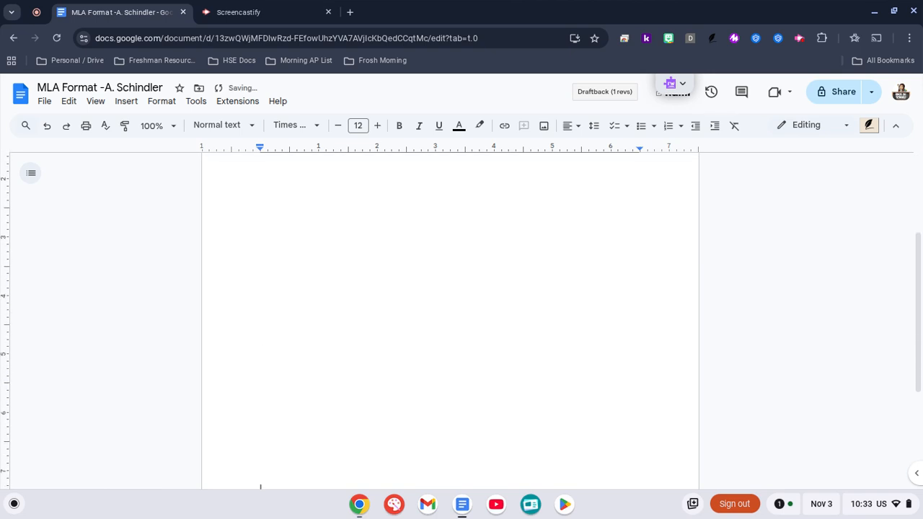
key(Return)
key(Return)
key(Return)
key(Return)
key(Return)
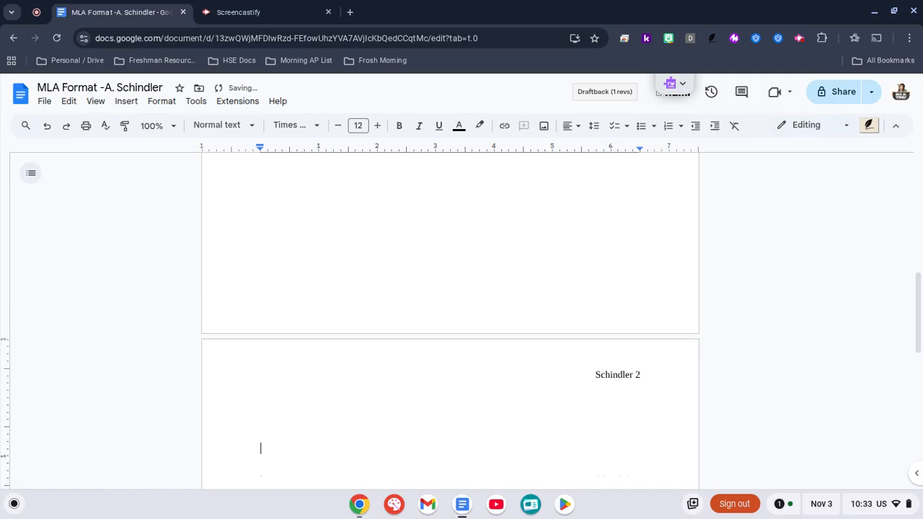
scroll(366, 252, up, 6)
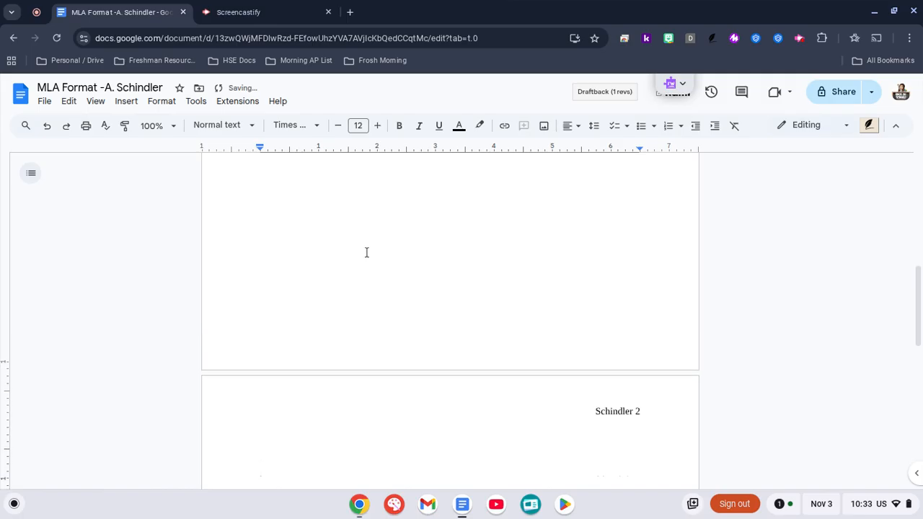
click(361, 282)
key(BackSpace)
key(BackSpace)
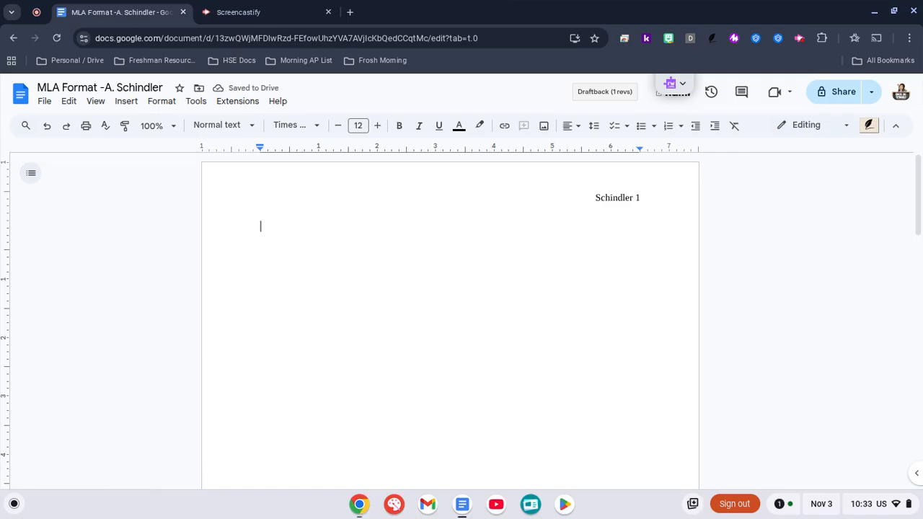
Delete the empty line beneath the surname and page number in the header.
click(670, 201)
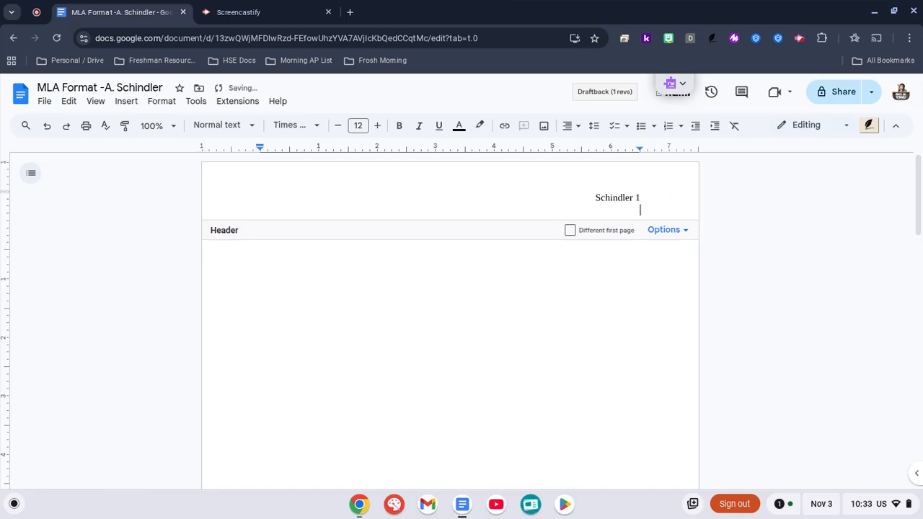
key(Return)
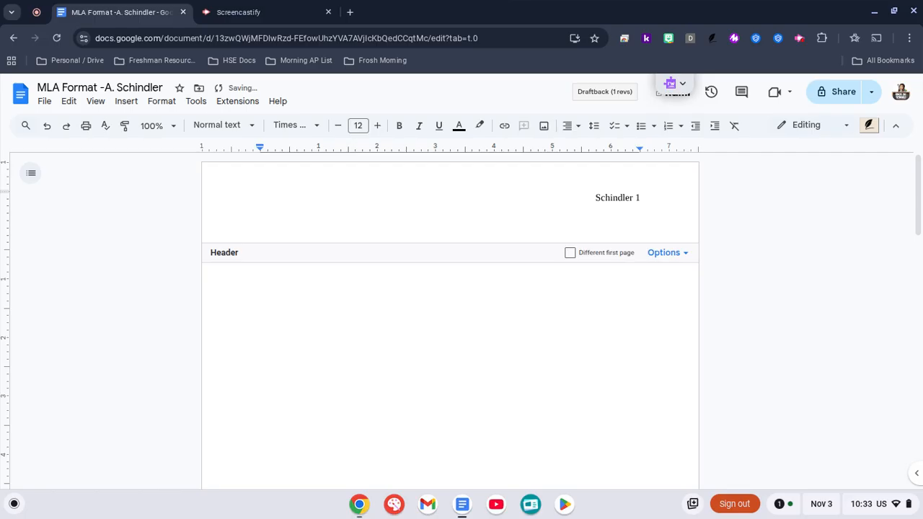
click(351, 296)
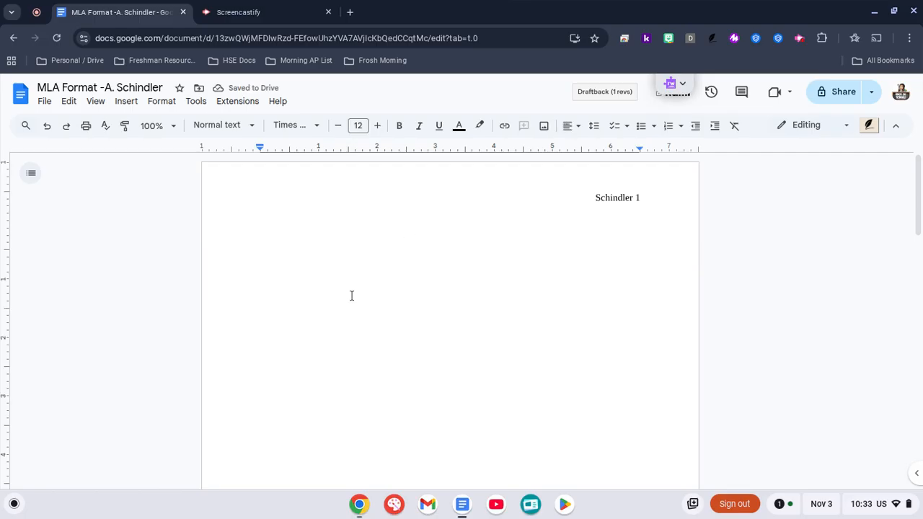
key(BackSpace)
key(BackSpace)
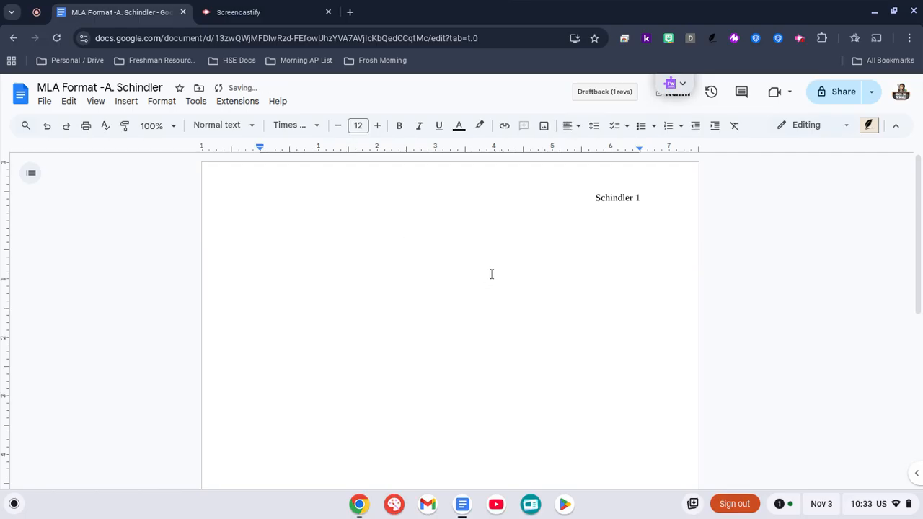
click(652, 212)
key(Return)
key(ctrl+shift+l)
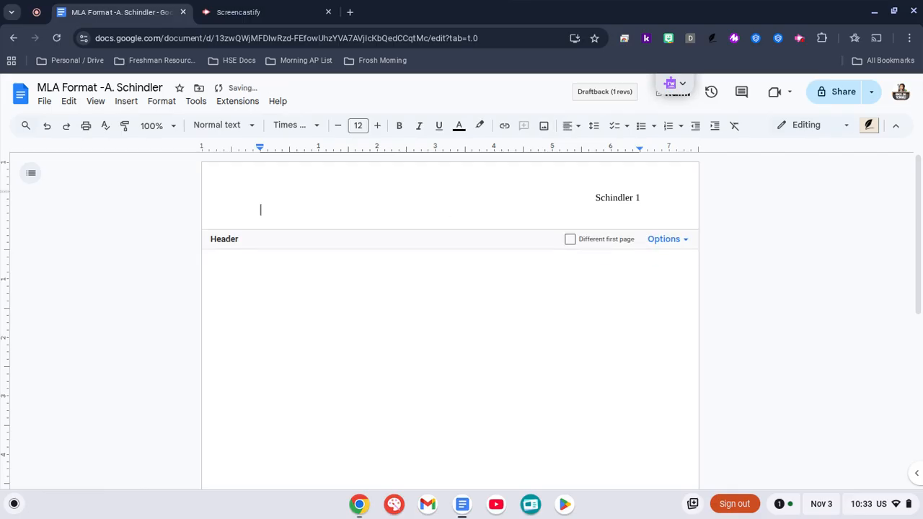
key(BackSpace)
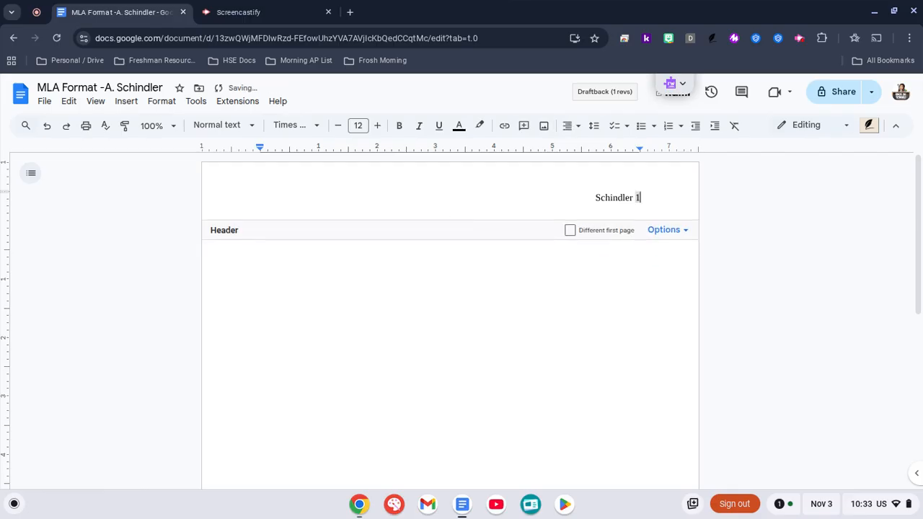
click(494, 293)
key(BackSpace)
key(BackSpace)
key(BackSpace)
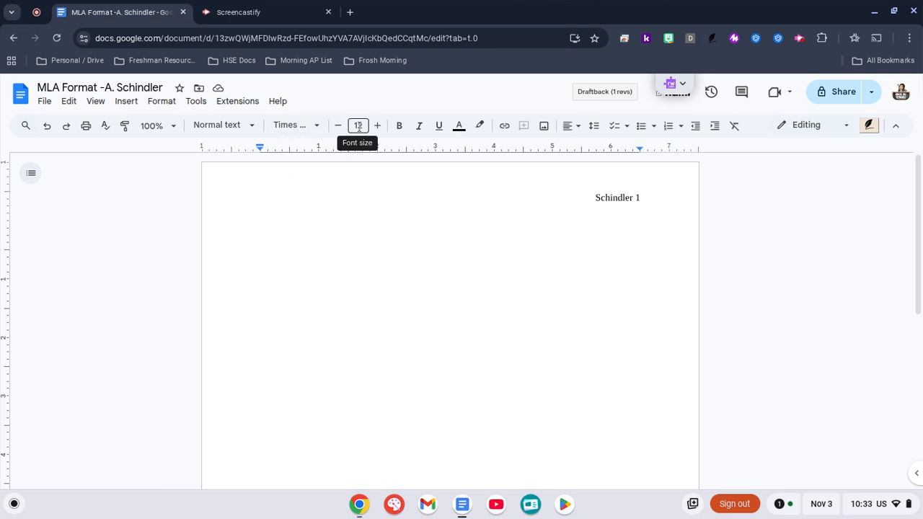
Check the body line spacing and return to normal body editing.
click(594, 127)
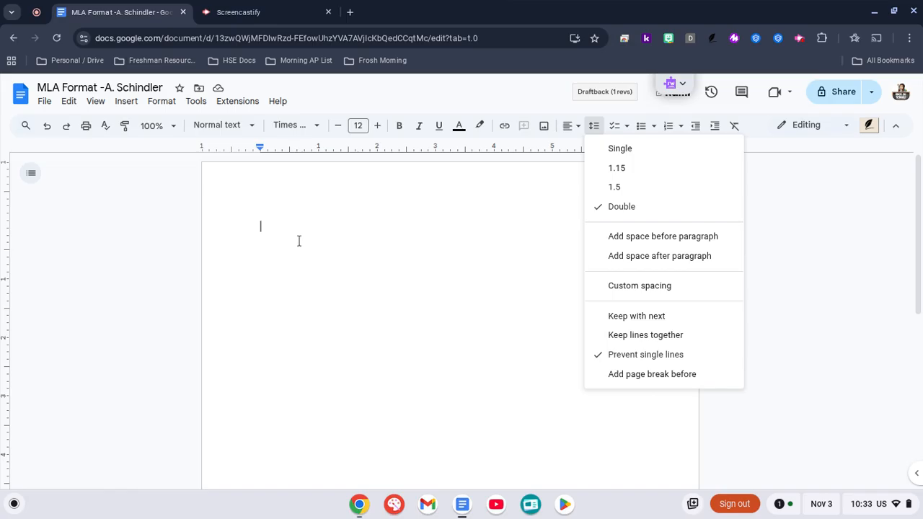
click(267, 232)
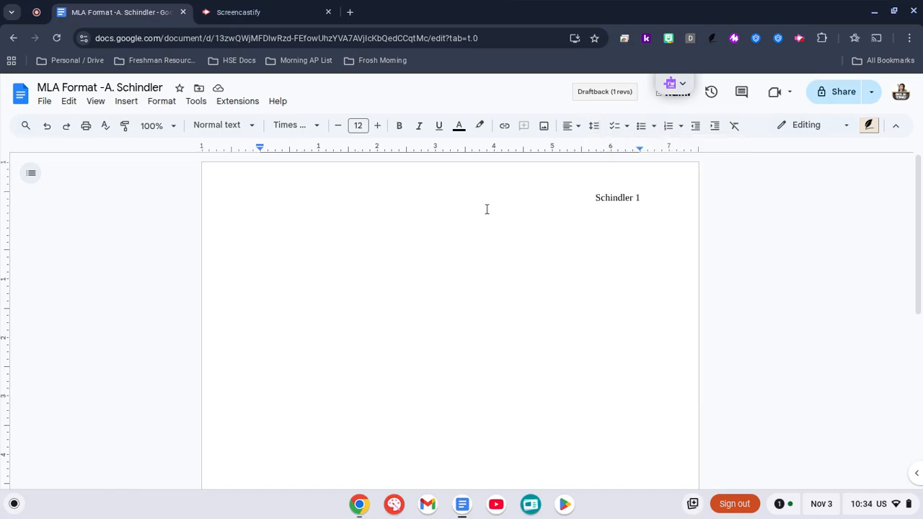
click(618, 197)
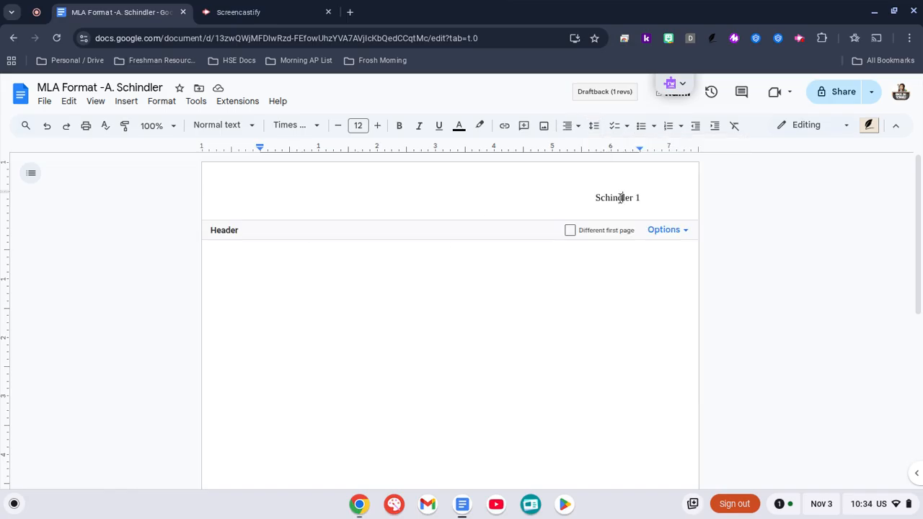
click(243, 248)
Type the student's name, the teacher's name, and 'English I' on separate lines.
key(BackSpace)
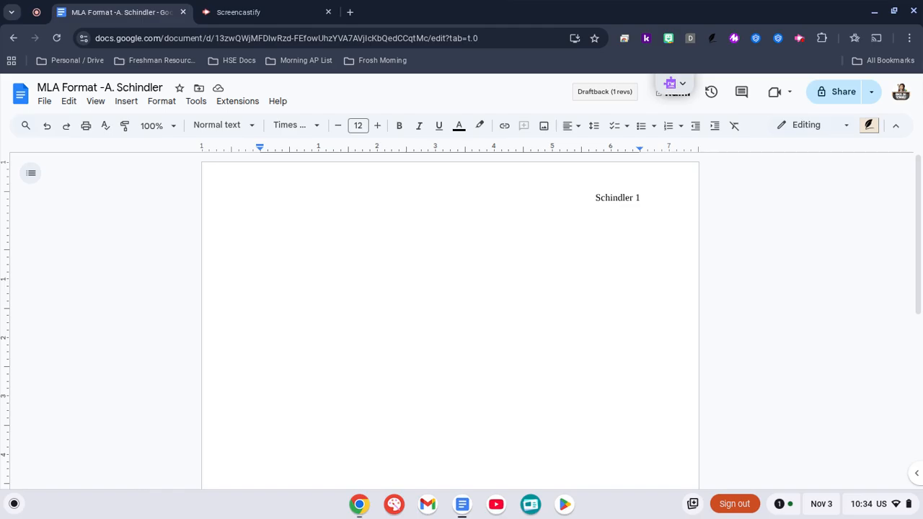
text(Amy Schindler)
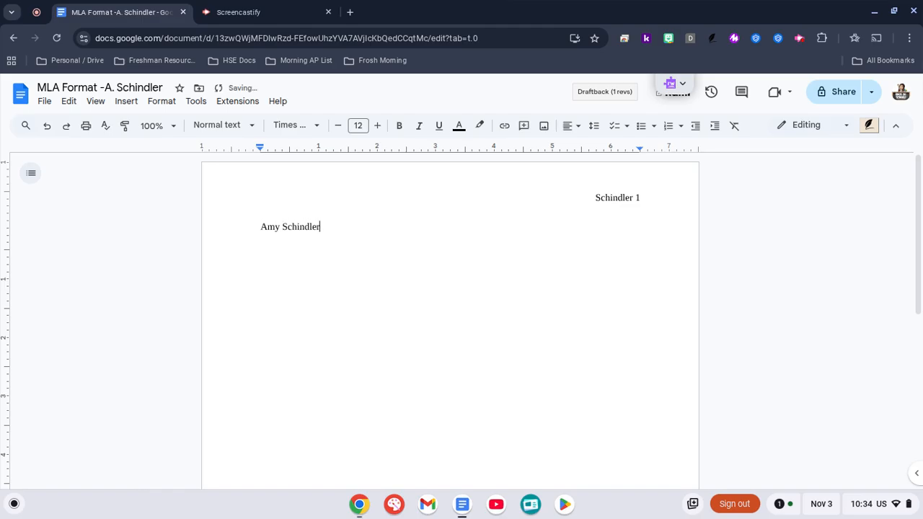
key(Return)
text(Mrs. Santonastaso)
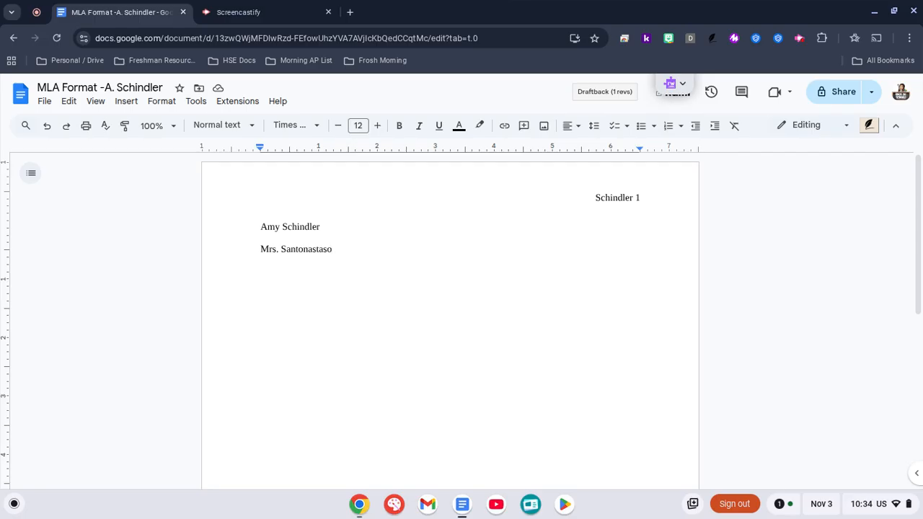
key(Return)
text(English I)
Add the date '5 November 2025' on the next line and start a new line.
click(643, 197)
double_click(644, 197)
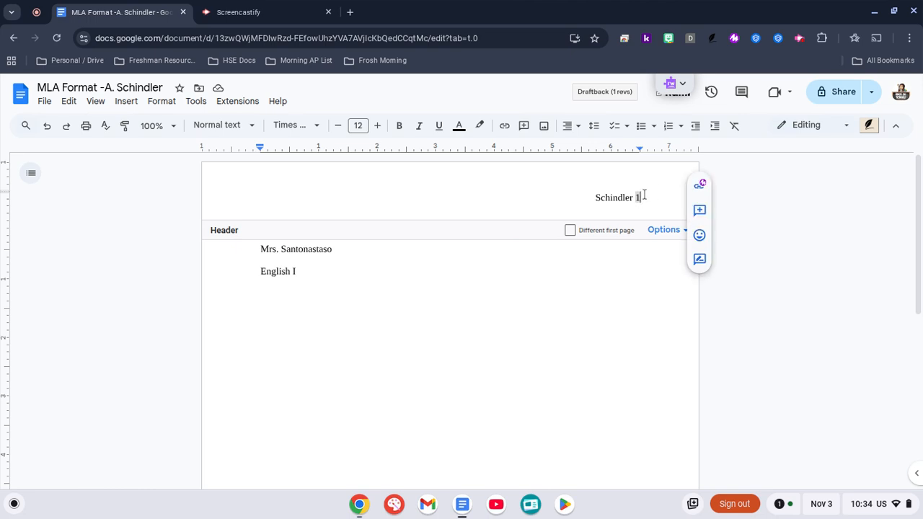
click(315, 265)
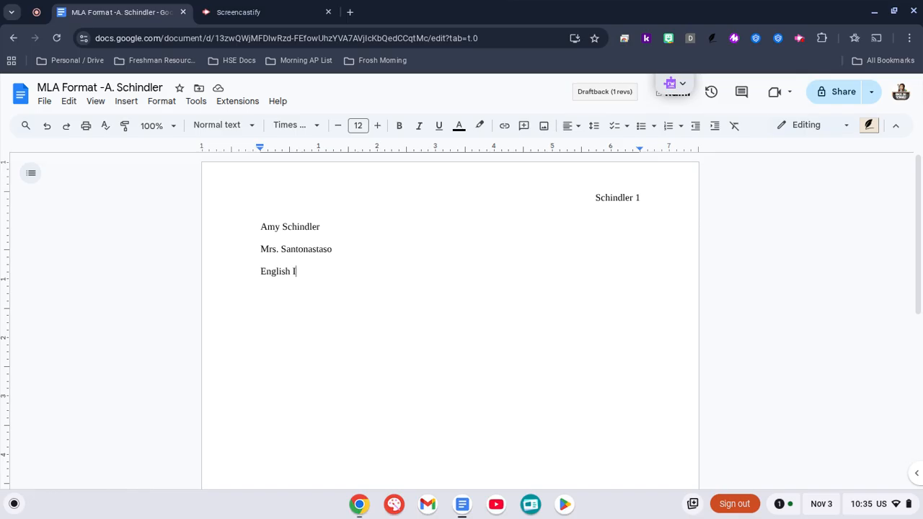
key(Return)
key(Return)
text(5 November)
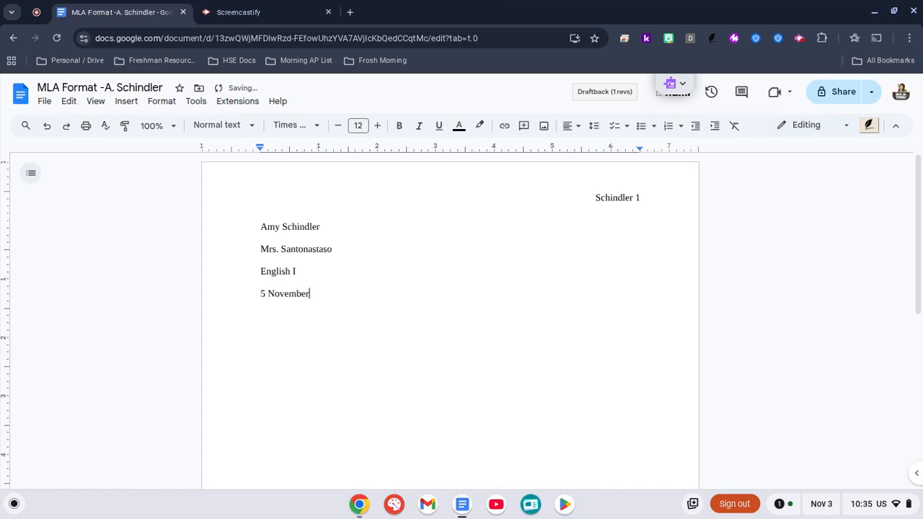
text( 2025)
key(Return)
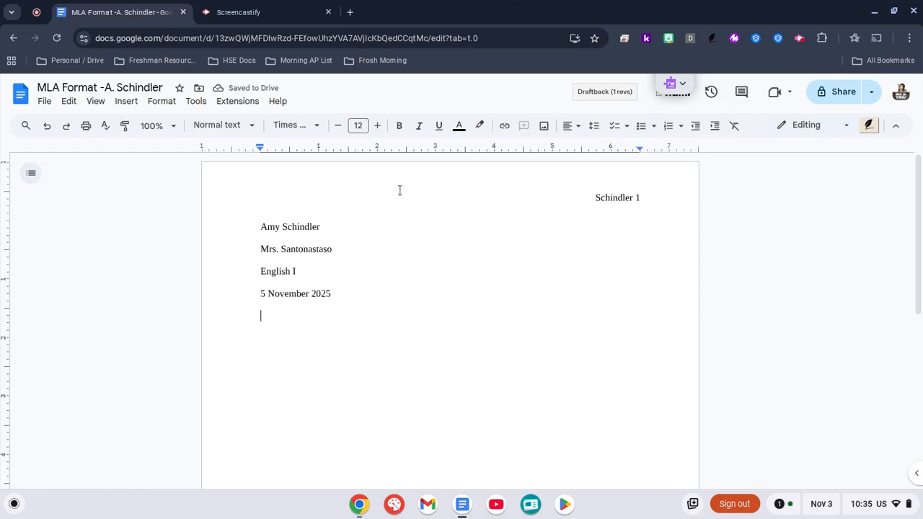
Center the line below the date and type the title 'Quarterly Assessment'.
click(567, 129)
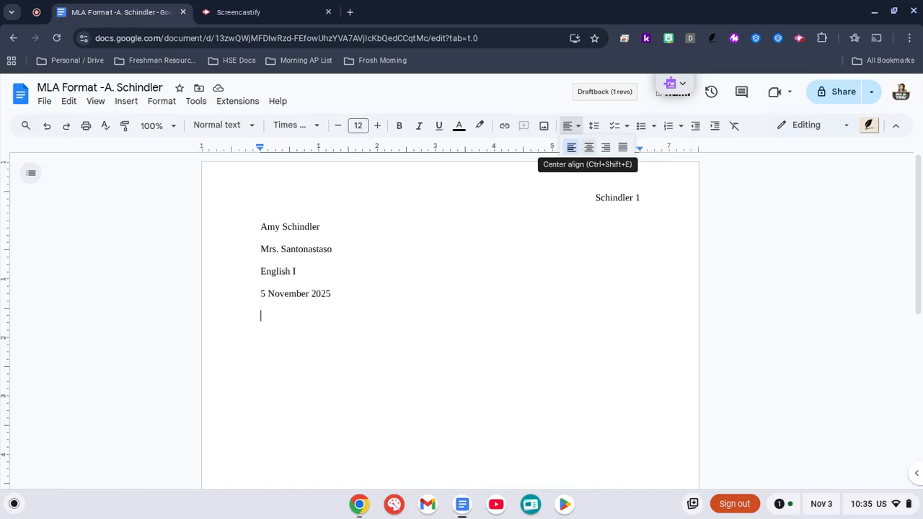
click(589, 147)
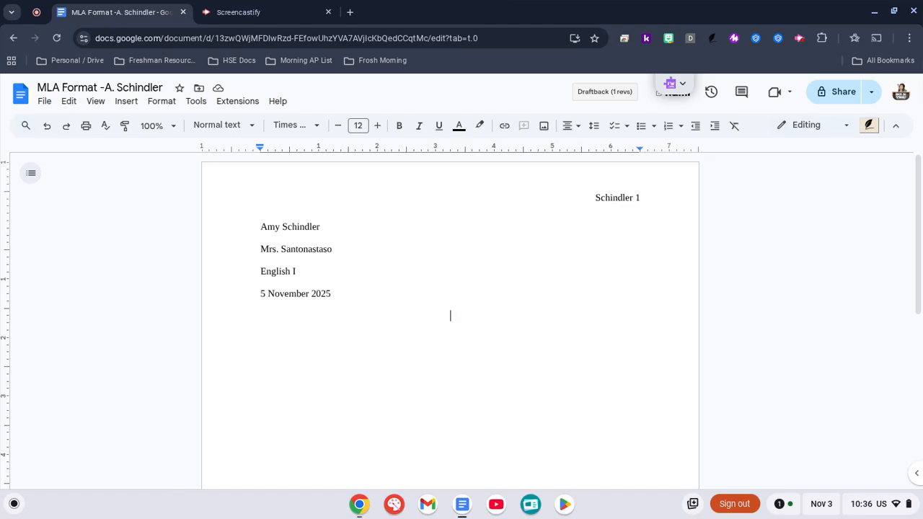
text(T)
key(BackSpace)
key(BackSpace)
key(BackSpace)
key(BackSpace)
key(BackSpace)
text(Quarterly Assessment)
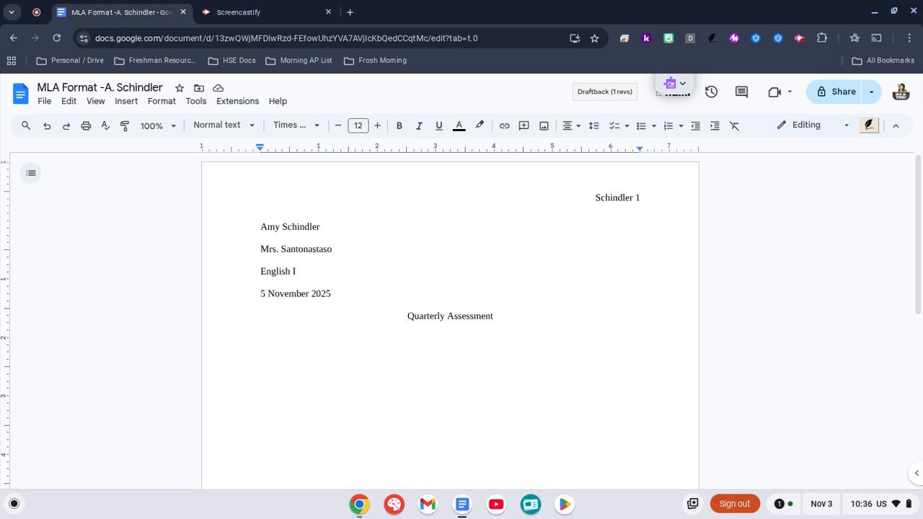
key(Return)
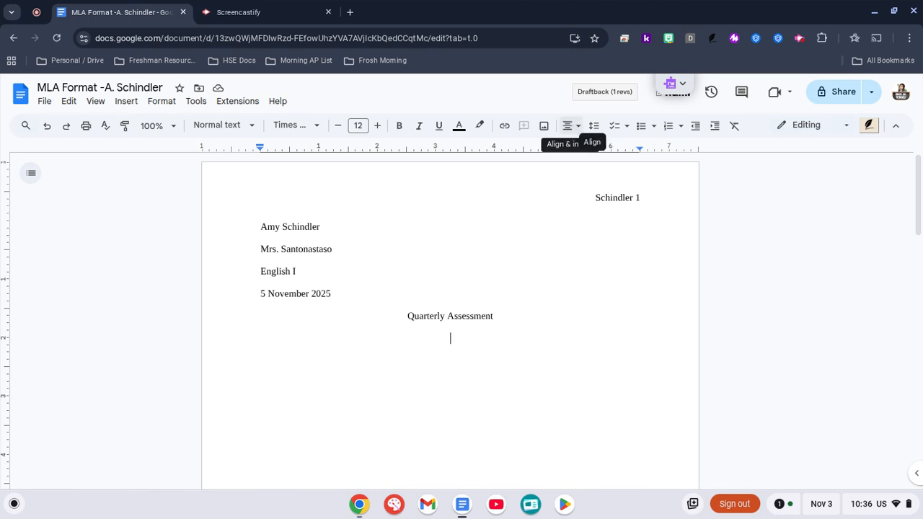
Left-align the next line and begin a numbered list whose first item is 'Type'.
click(572, 127)
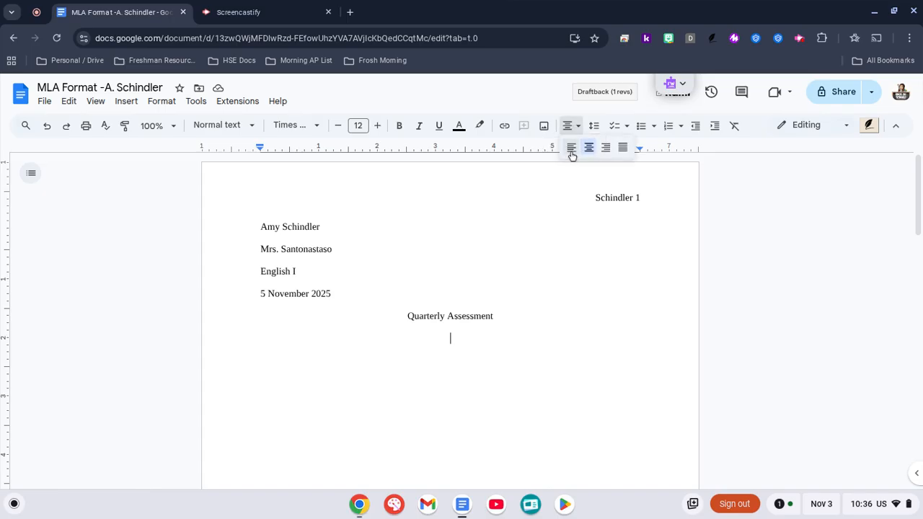
click(572, 149)
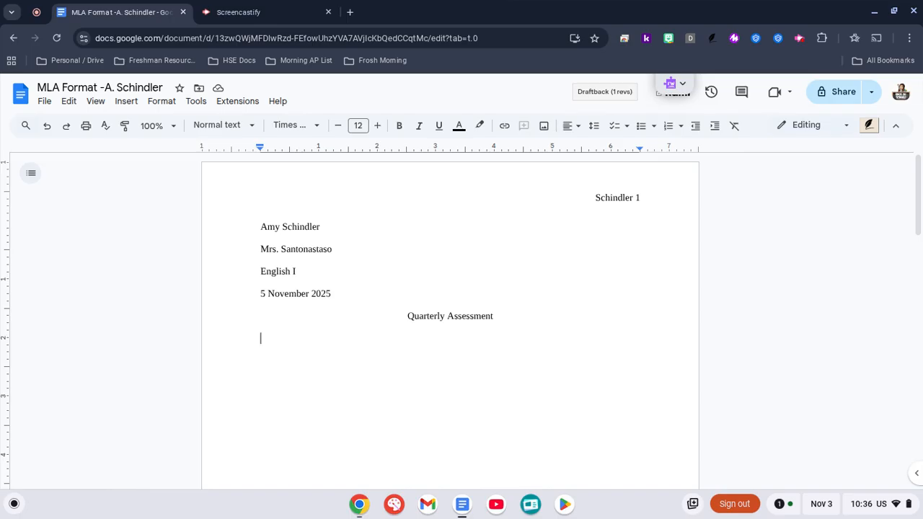
text(1.)
text(Ty)
text(pe)
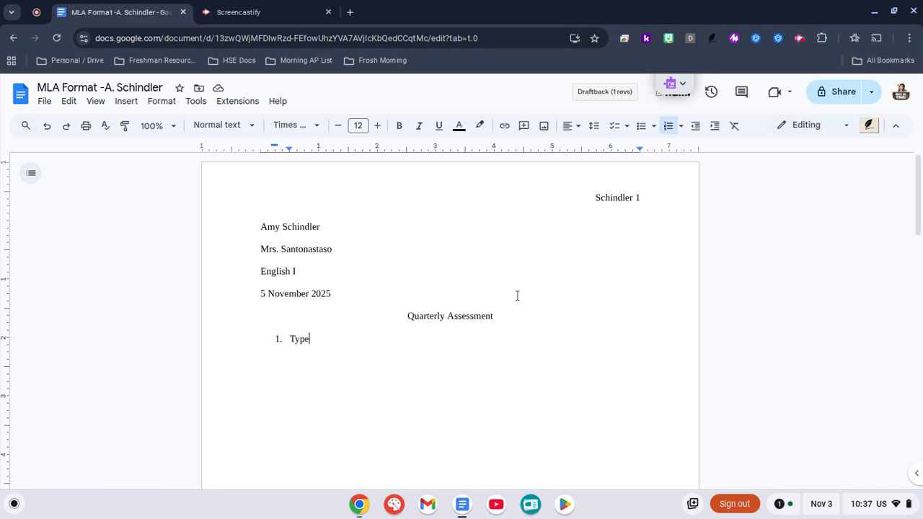
Open the Screencastify controls from the Chrome toolbar over the finished MLA document.
click(800, 42)
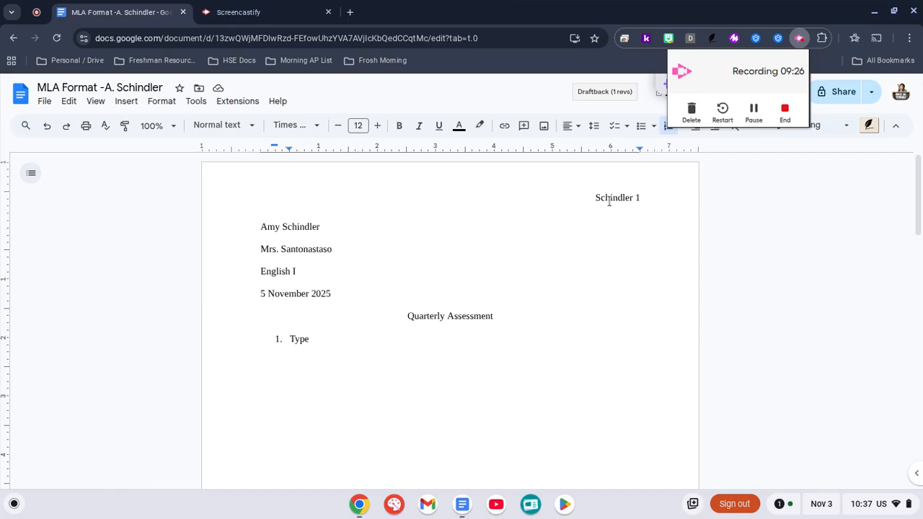